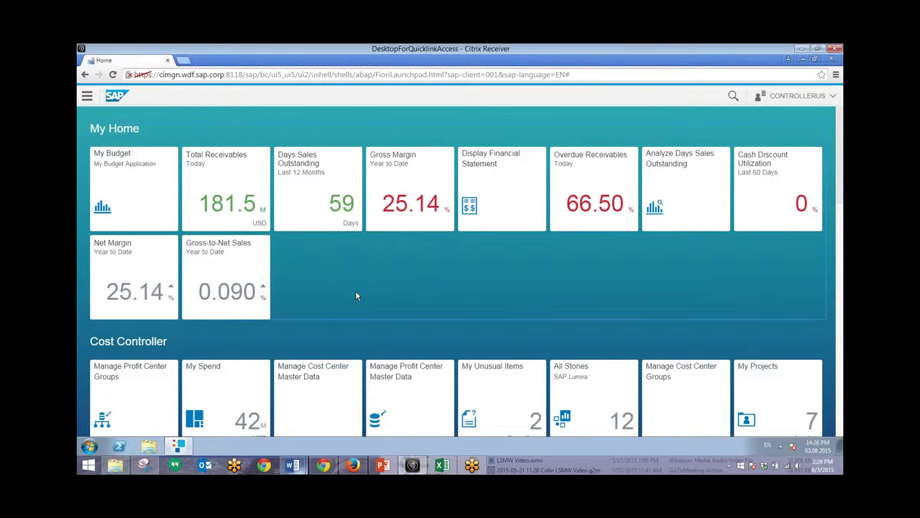
Launch the Net Margin Results app from the launchpad
{"action": "scroll", "coordinate": [354, 297], "scroll_direction": "down", "scroll_amount": 1}
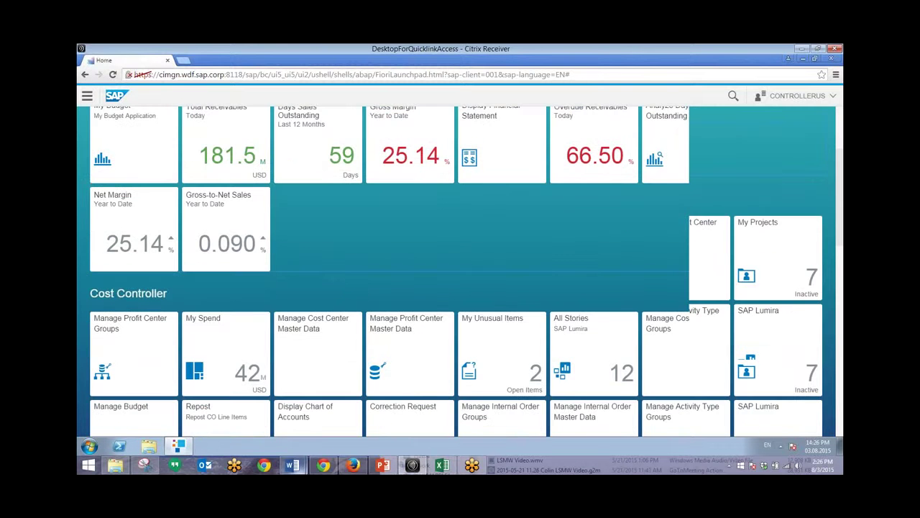
{"action": "scroll", "coordinate": [246, 304], "scroll_direction": "down", "scroll_amount": 1}
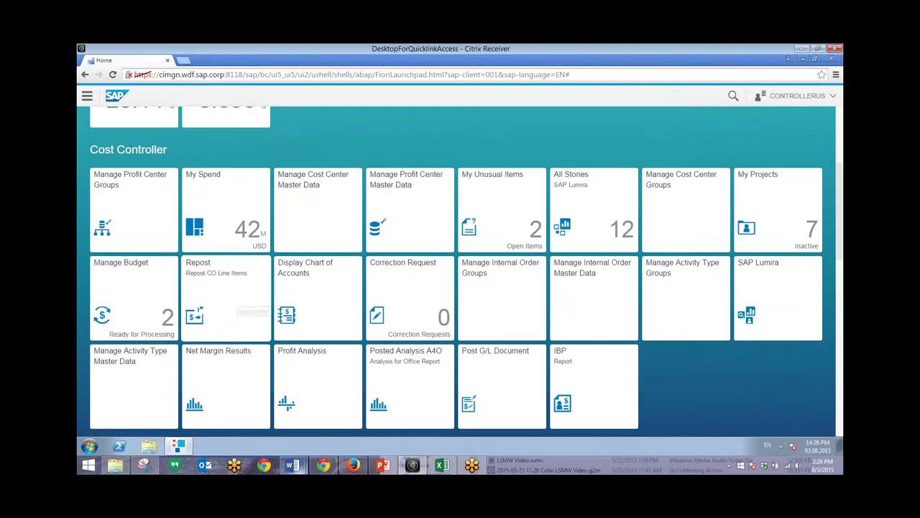
{"action": "left_click", "coordinate": [225, 361]}
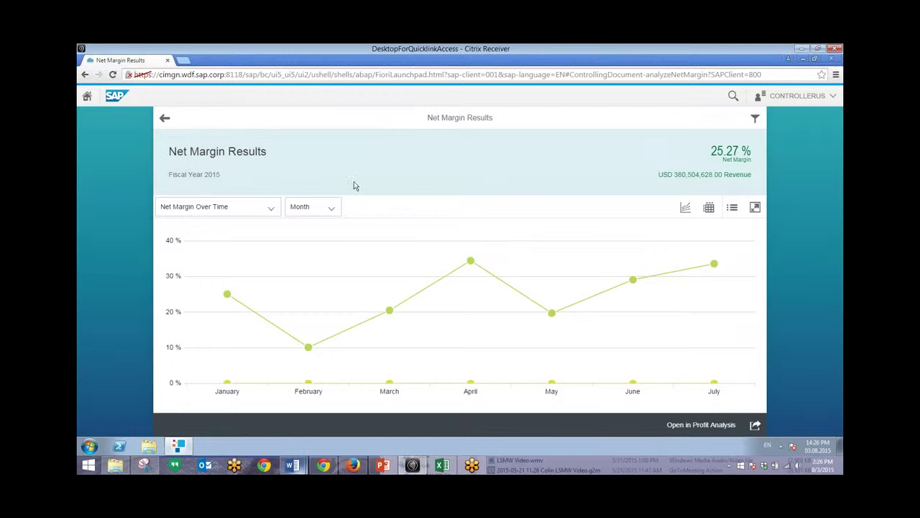
Review net margin by quarter as a table, then return to the launchpad
{"action": "left_click", "coordinate": [316, 207]}
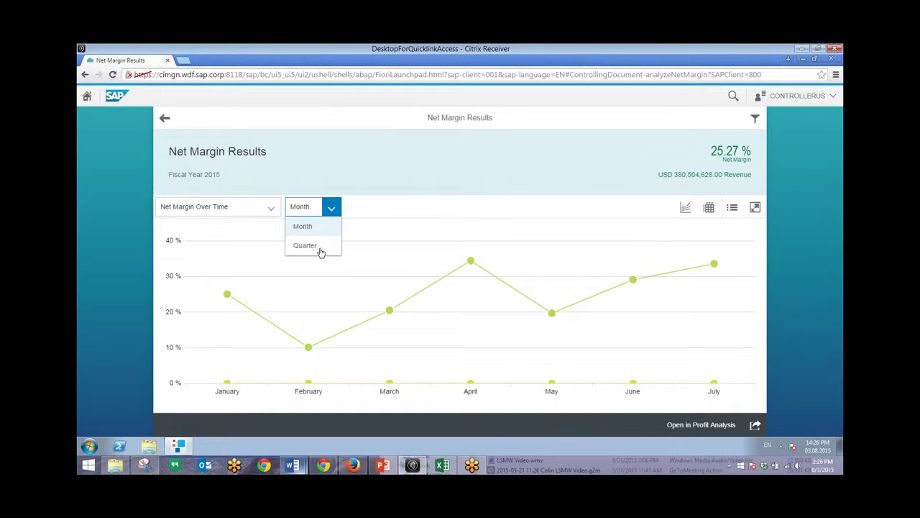
{"action": "left_click", "coordinate": [318, 250]}
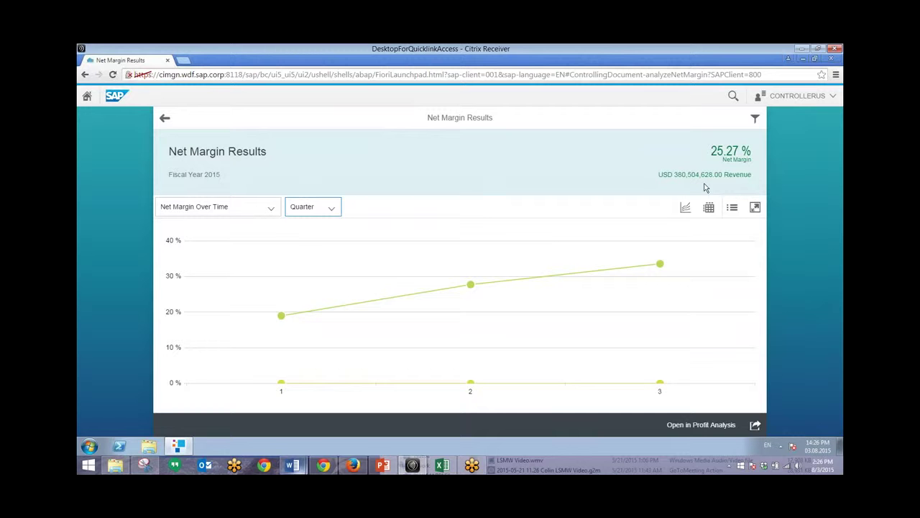
{"action": "left_click", "coordinate": [709, 209]}
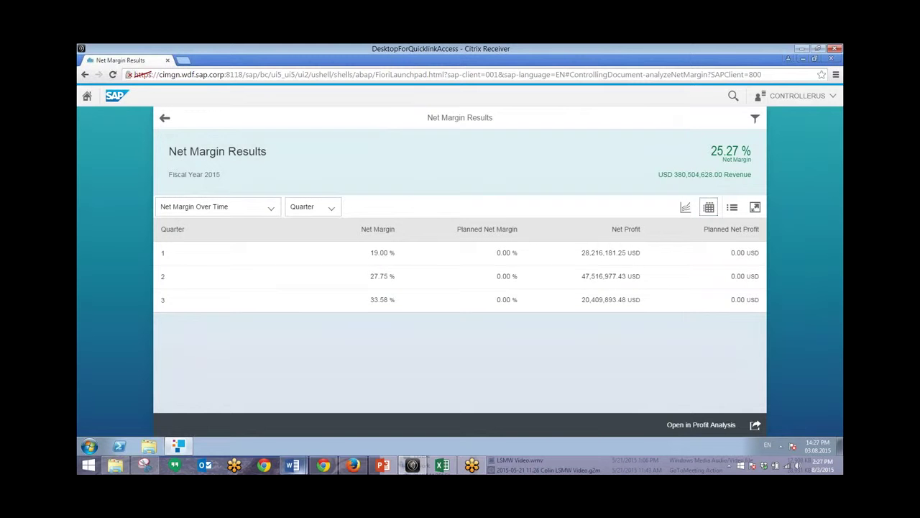
{"action": "key", "text": "alt+Left"}
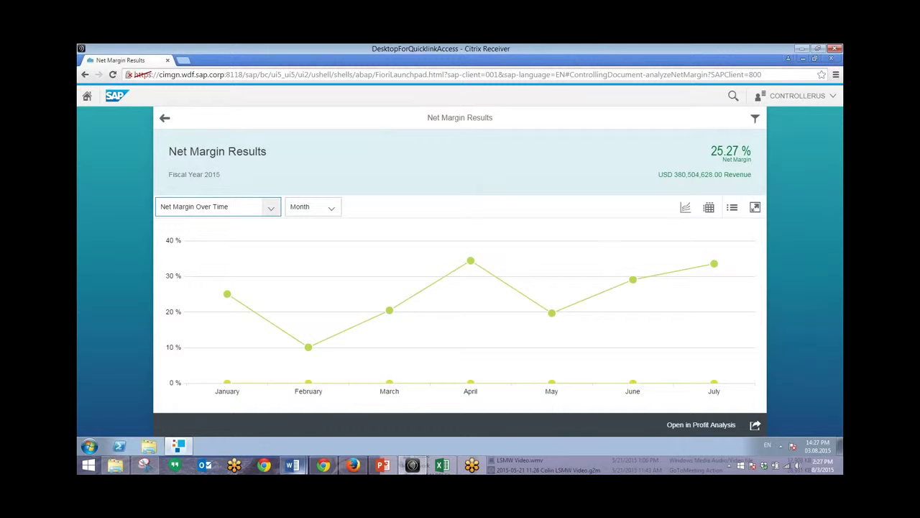
Chart Revenue and Cost Over Time and show January's revenue, cost and net profit as a table
{"action": "left_click", "coordinate": [216, 206]}
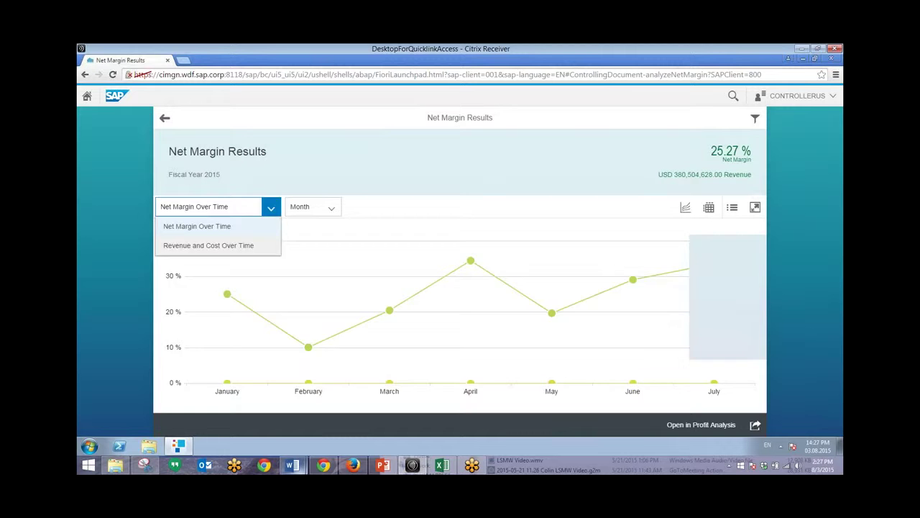
{"action": "left_click", "coordinate": [228, 245]}
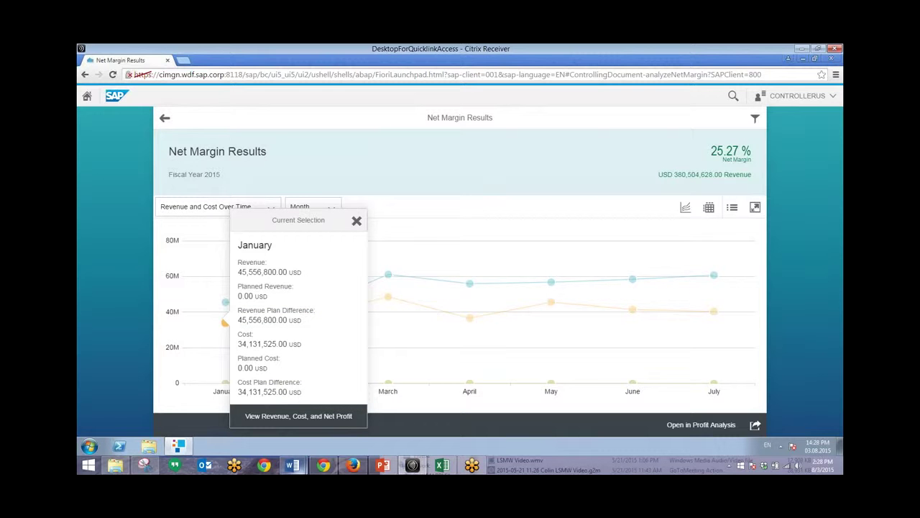
{"action": "left_click", "coordinate": [286, 417]}
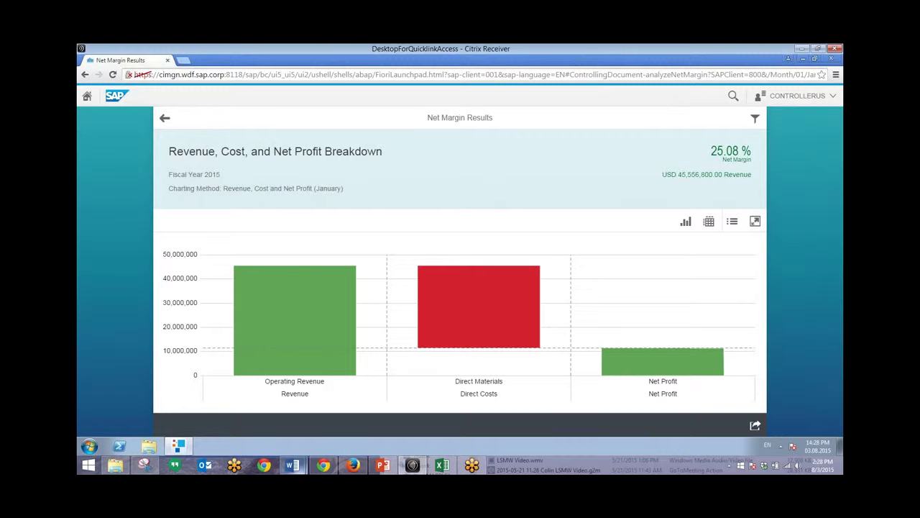
{"action": "left_click", "coordinate": [709, 221]}
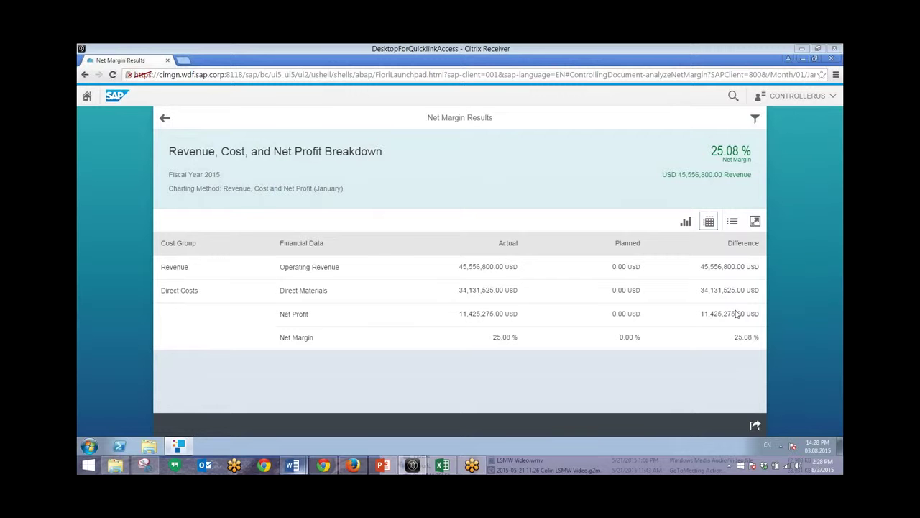
Group Profit Analysis by Product Group and drill into SF-100's biggest-difference products
{"action": "left_click", "coordinate": [165, 118]}
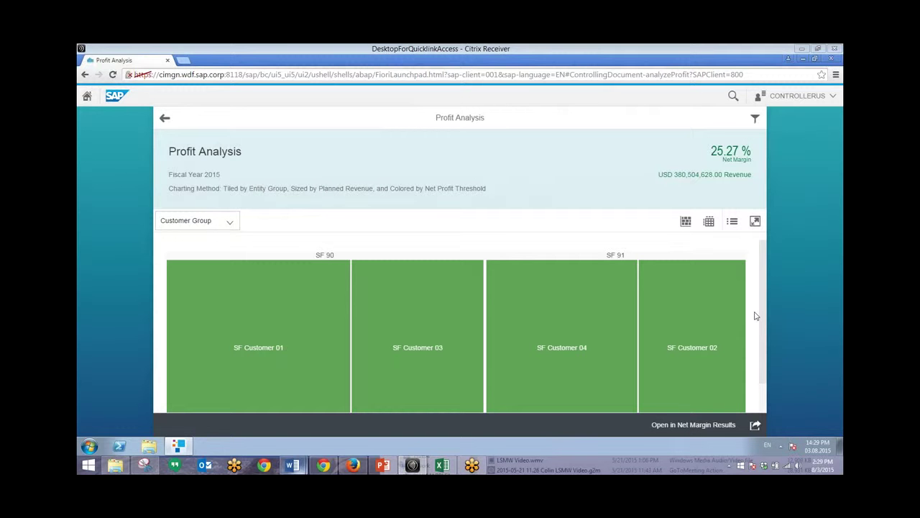
{"action": "left_click", "coordinate": [231, 221]}
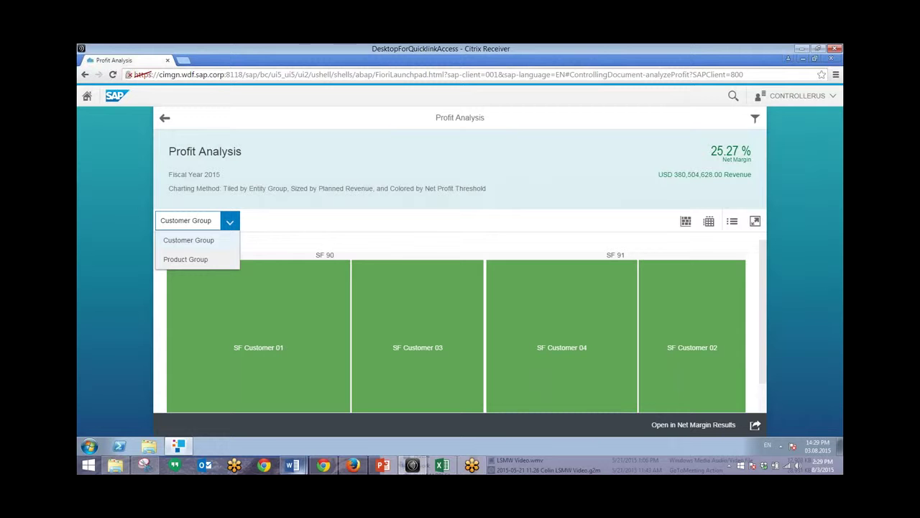
{"action": "key", "text": "Down"}
{"action": "key", "text": "Return"}
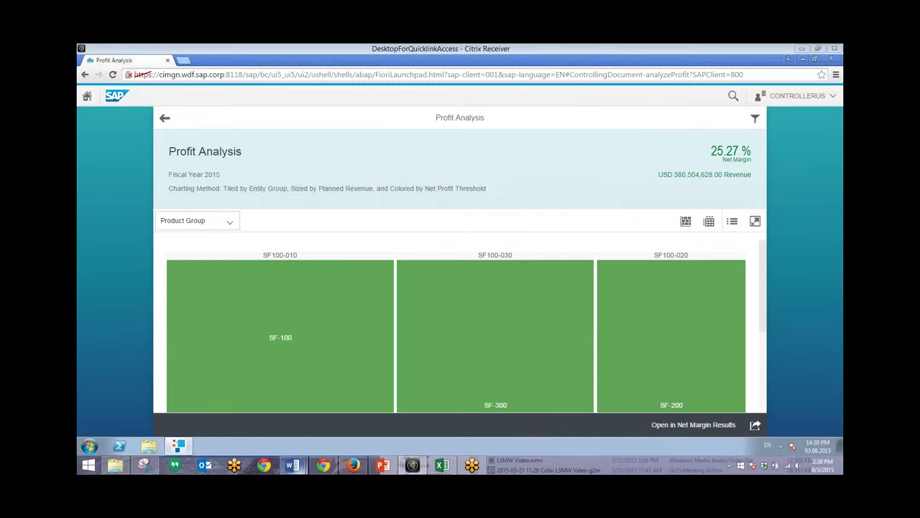
{"action": "left_click", "coordinate": [264, 333]}
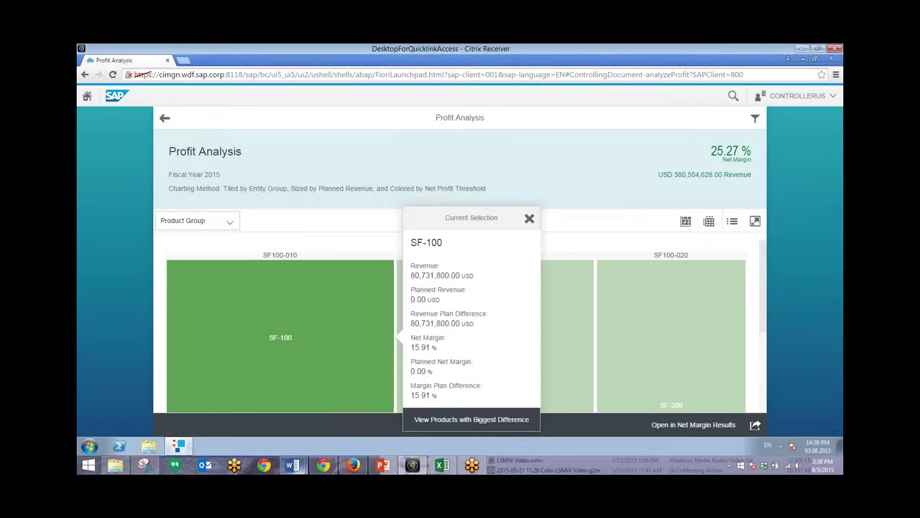
{"action": "left_click", "coordinate": [471, 419]}
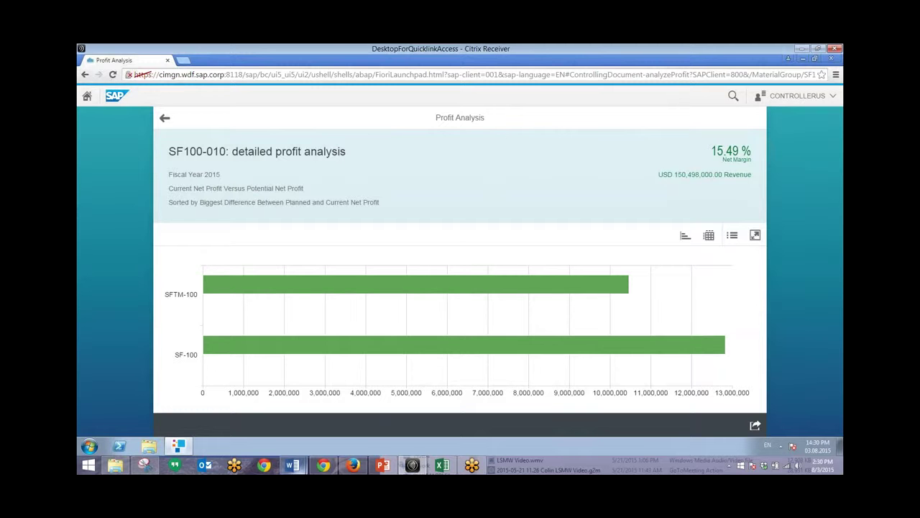
Regroup by Customer Group, drill SF Customer 01 into SF 90, and tabulate its customers
{"action": "left_click", "coordinate": [159, 126]}
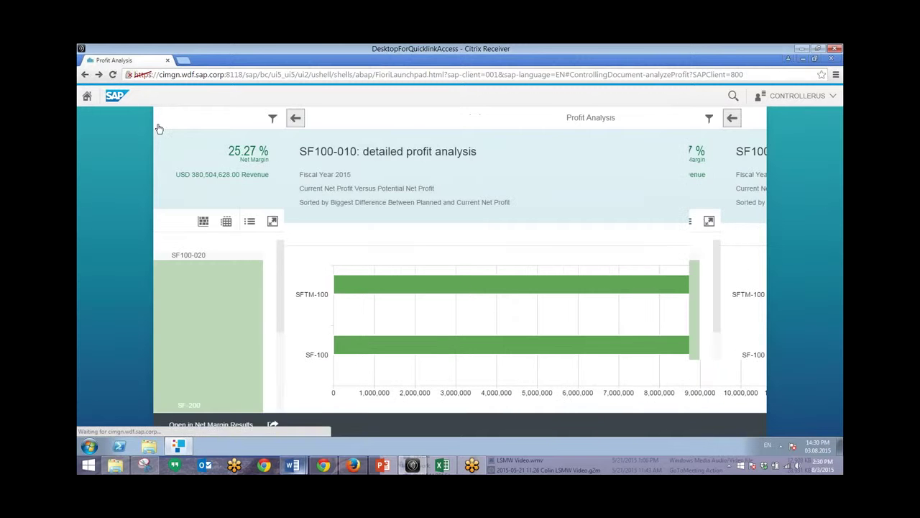
{"action": "left_click", "coordinate": [230, 221]}
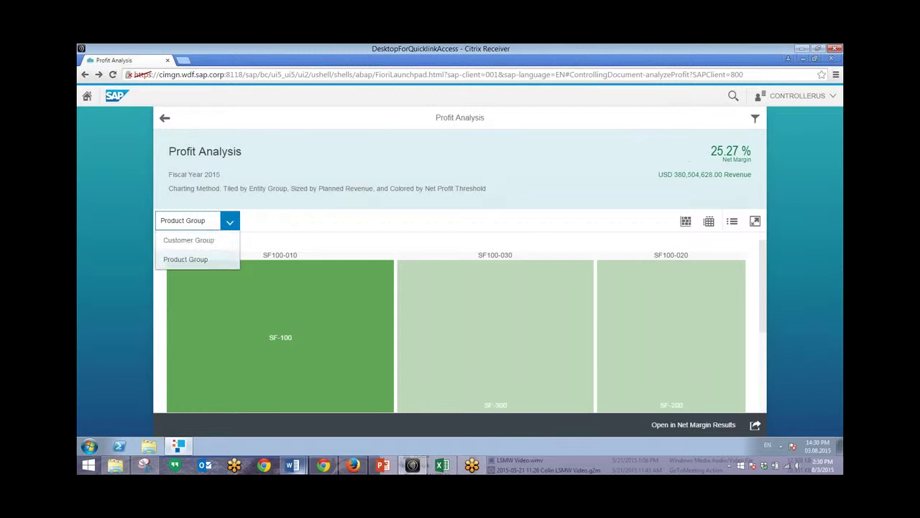
{"action": "left_click", "coordinate": [211, 240]}
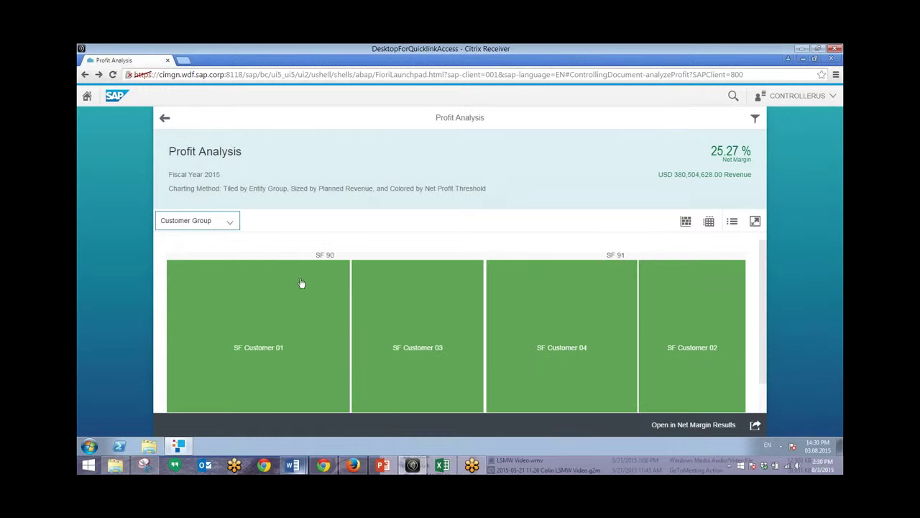
{"action": "left_click", "coordinate": [301, 283]}
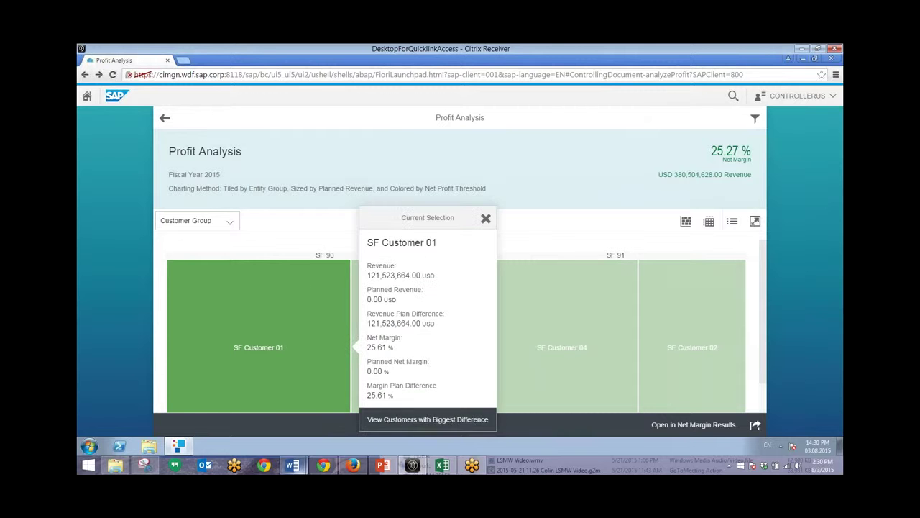
{"action": "left_click", "coordinate": [428, 419]}
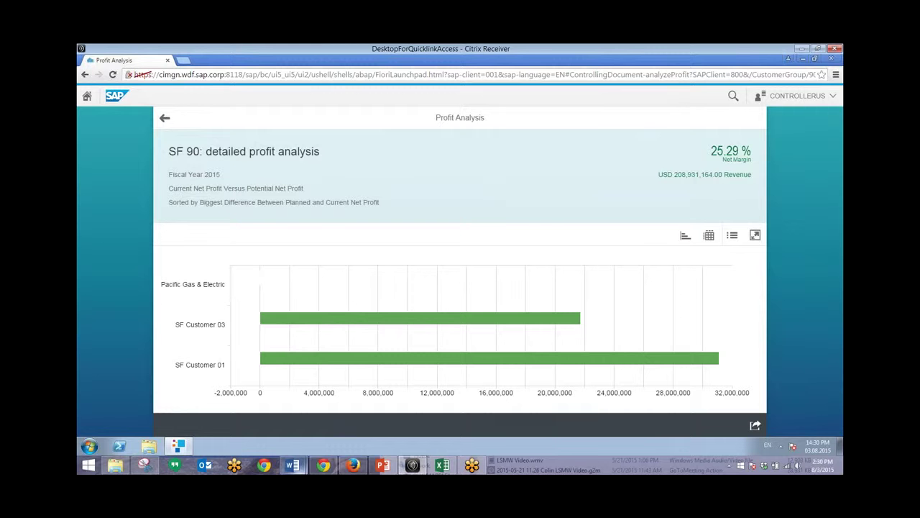
{"action": "left_click", "coordinate": [709, 235]}
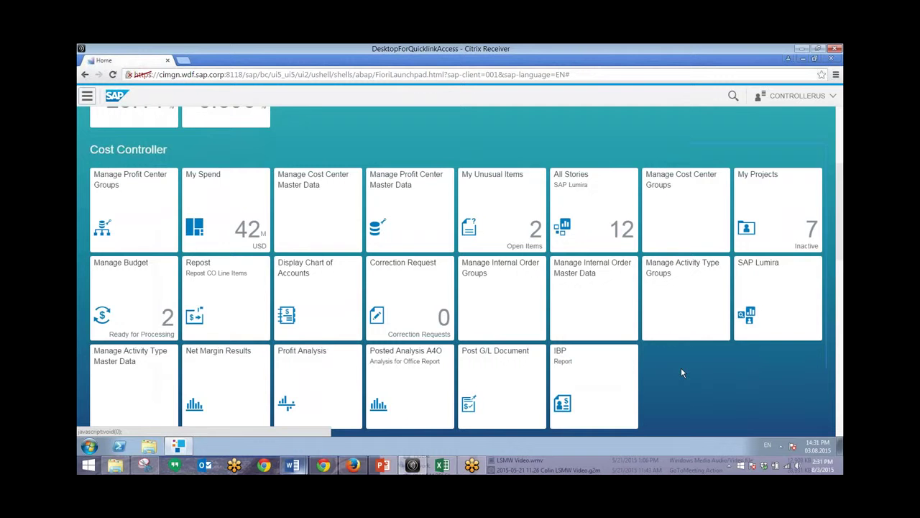
Launch Margin Analysis with controlling area 2000 - CO N. America
{"action": "scroll", "coordinate": [682, 372], "scroll_direction": "down", "scroll_amount": 3}
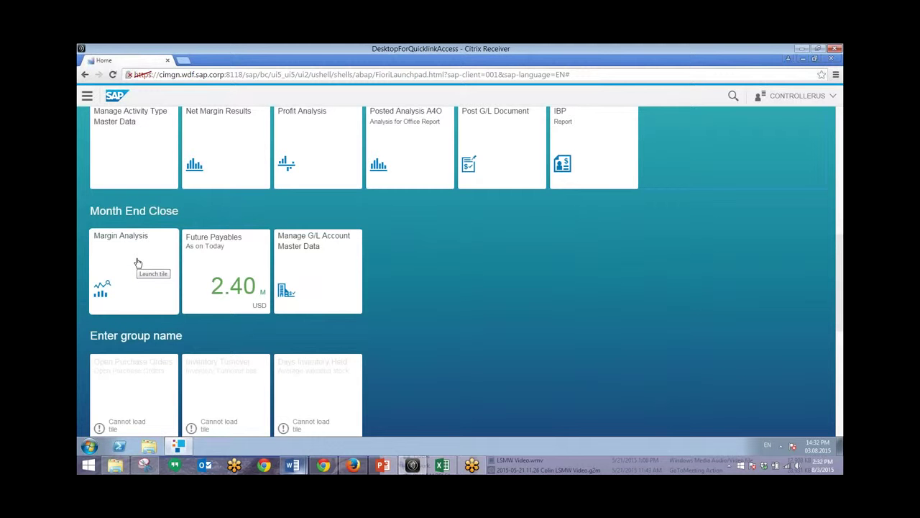
{"action": "left_click", "coordinate": [138, 263]}
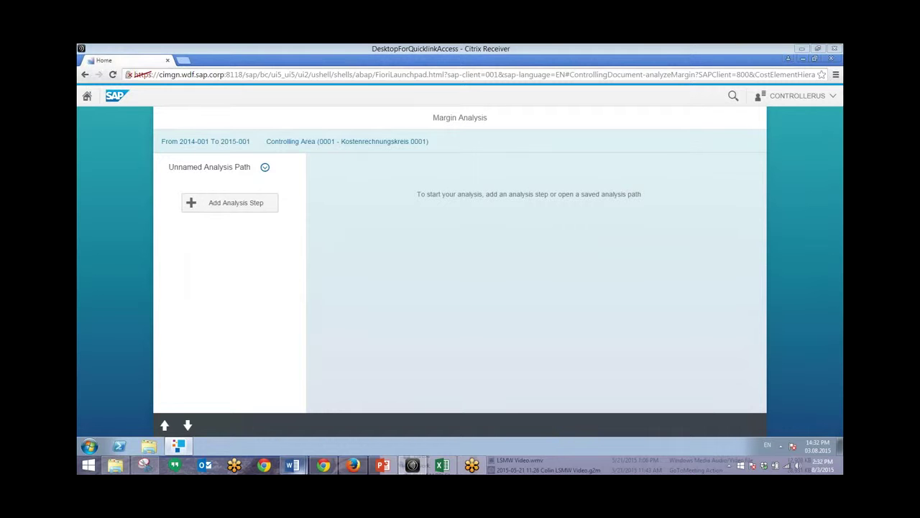
{"action": "left_click", "coordinate": [345, 141]}
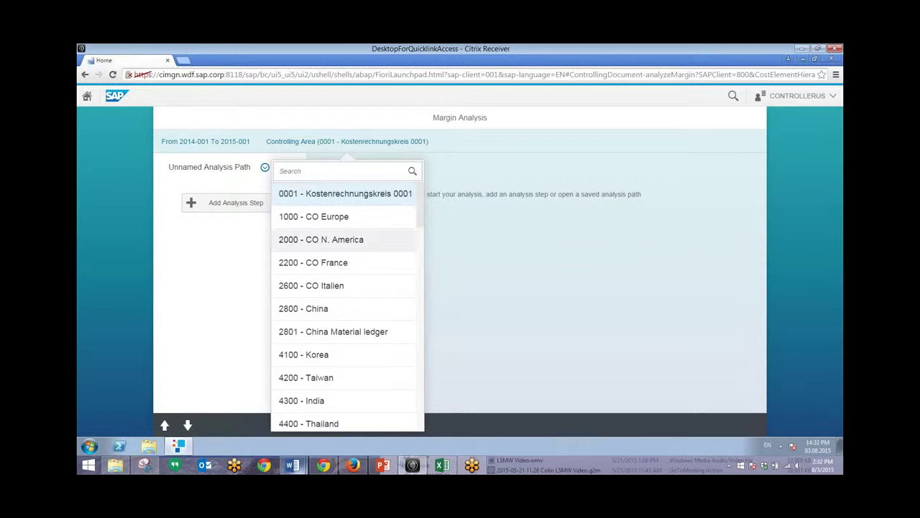
{"action": "left_click", "coordinate": [316, 246]}
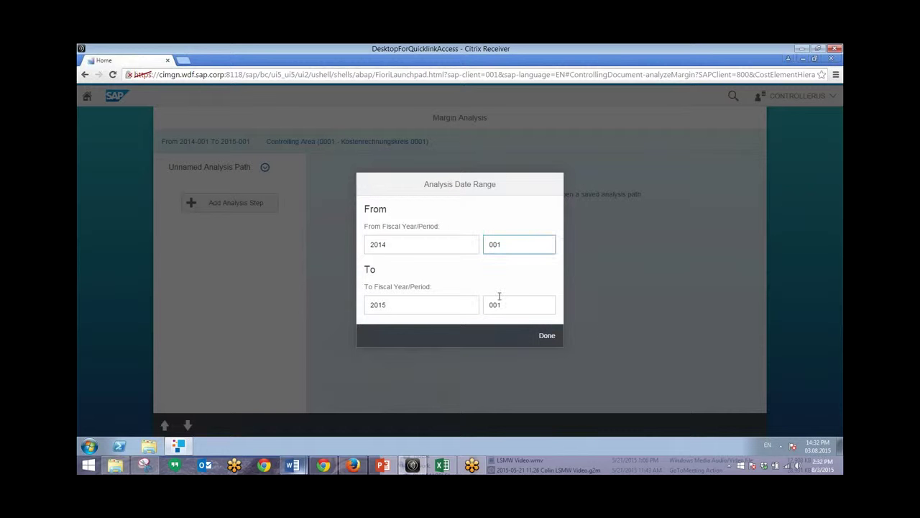
Set the ending fiscal period to 005 and confirm the date range
{"action": "left_click", "coordinate": [499, 302]}
{"action": "key", "text": "ctrl+a"}
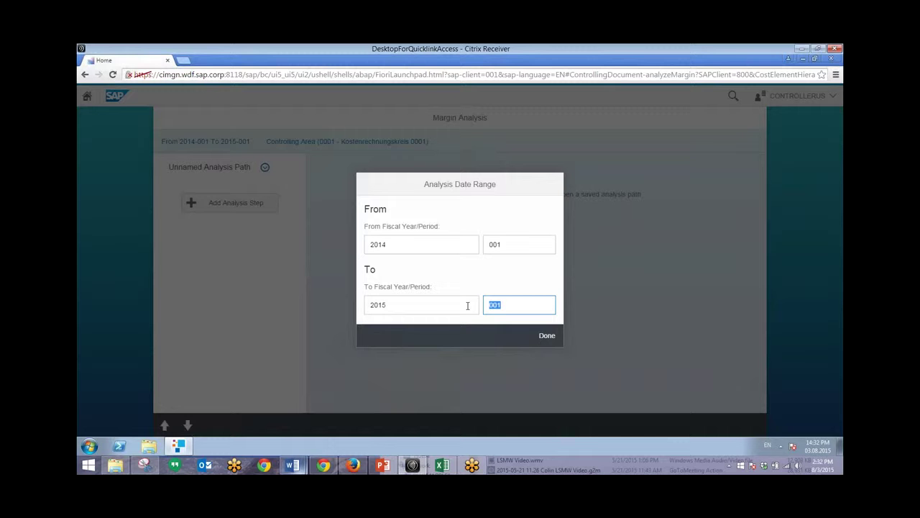
{"action": "type", "text": "005"}
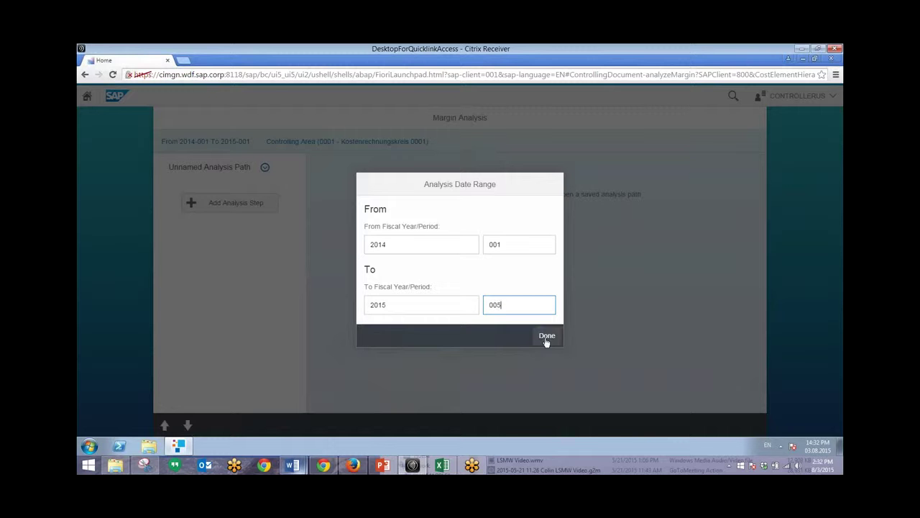
{"action": "left_click", "coordinate": [545, 340]}
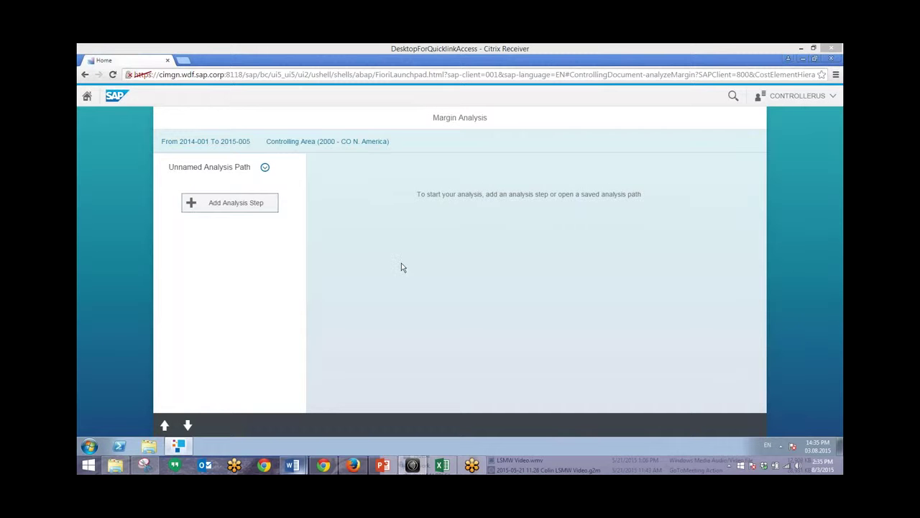
Add a Breakdown by Customer step charting Actual Margin % in columns
{"action": "left_click", "coordinate": [208, 204]}
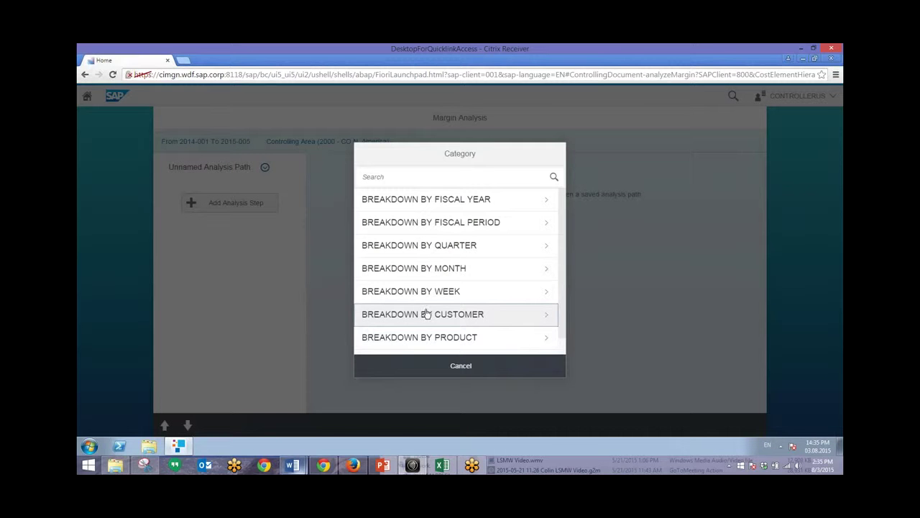
{"action": "left_click", "coordinate": [426, 314]}
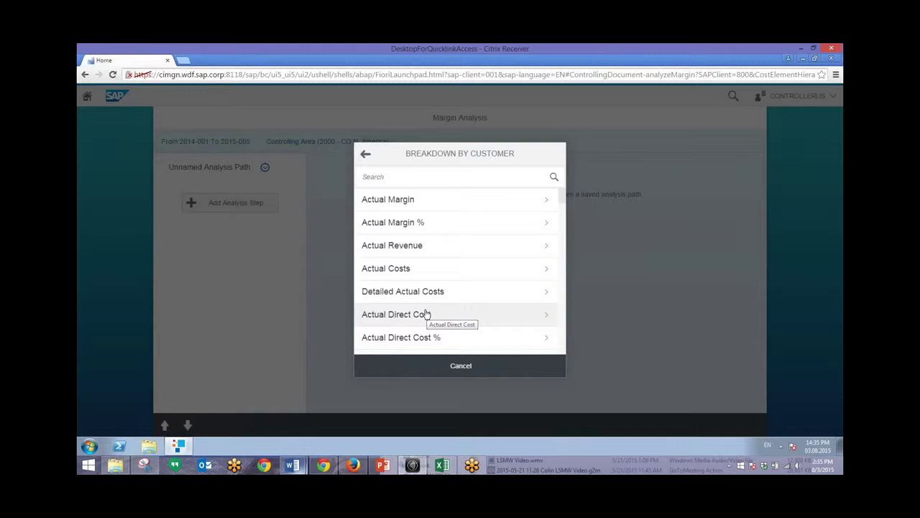
{"action": "left_click", "coordinate": [417, 227]}
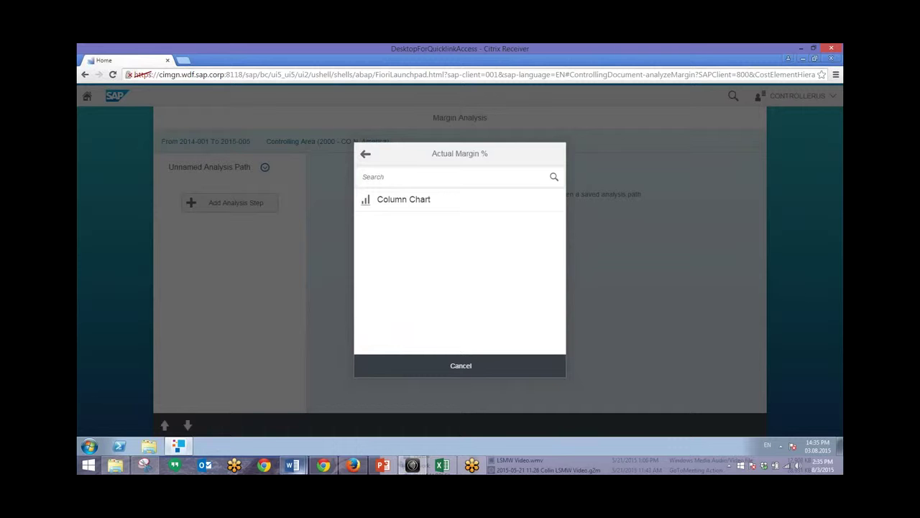
{"action": "left_click", "coordinate": [392, 207]}
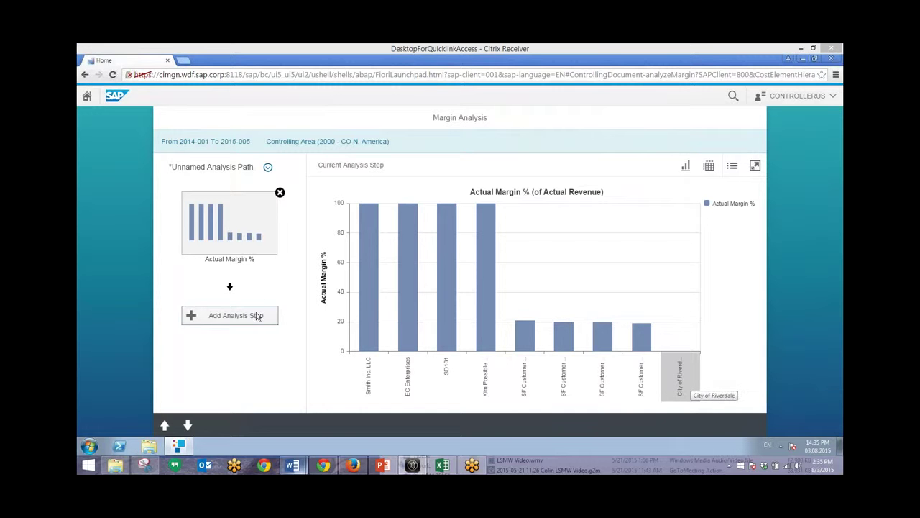
Add a Breakdown by Channel Actual Revenue column chart and select Final customer sales
{"action": "left_click", "coordinate": [229, 315]}
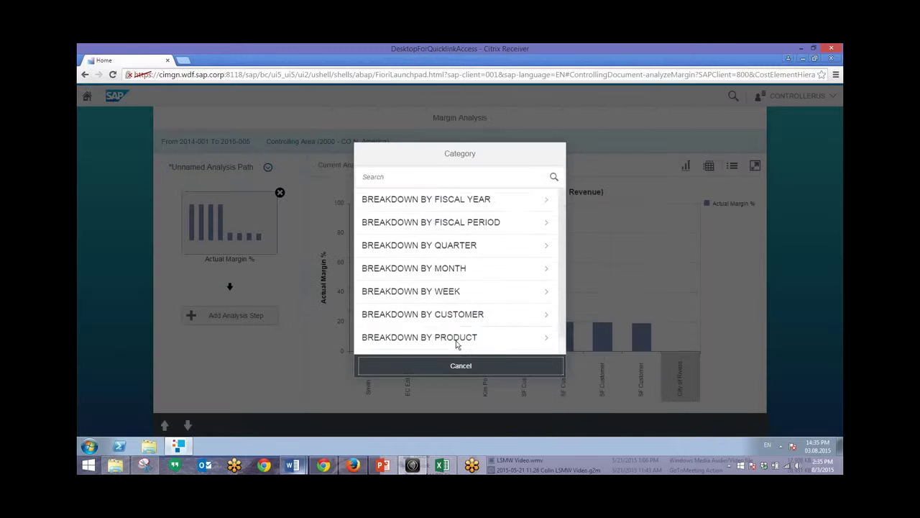
{"action": "scroll", "coordinate": [435, 345], "scroll_direction": "down", "scroll_amount": 1}
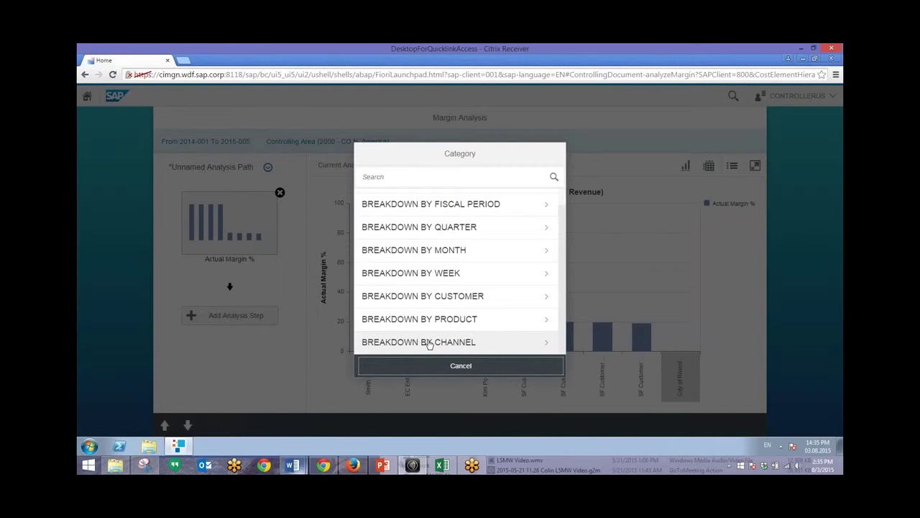
{"action": "left_click", "coordinate": [440, 343]}
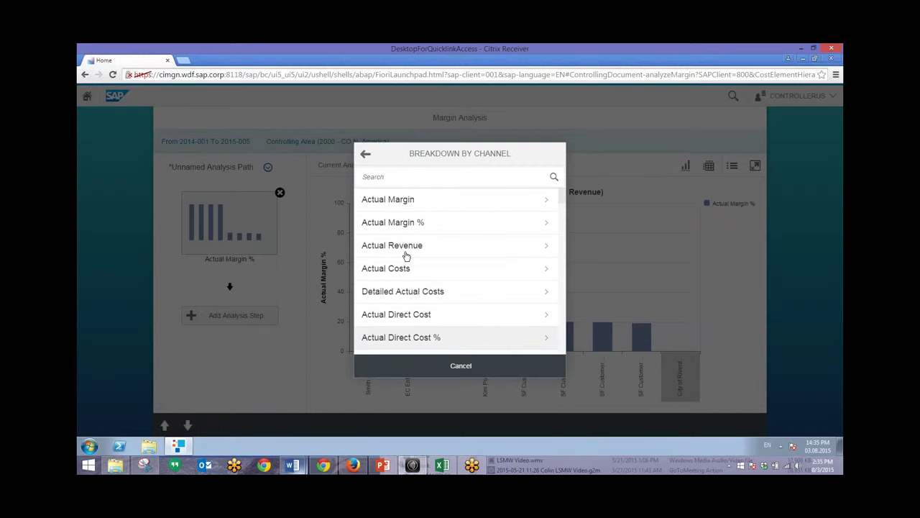
{"action": "left_click", "coordinate": [406, 256]}
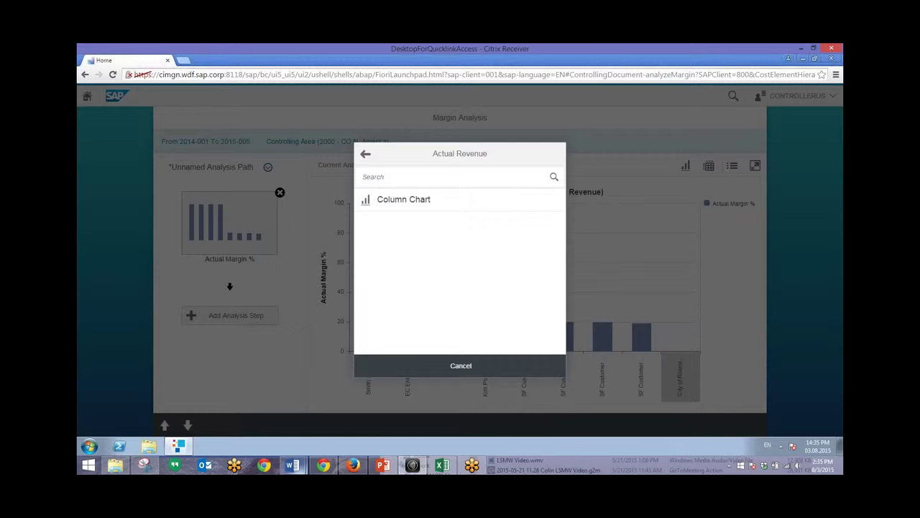
{"action": "left_click", "coordinate": [405, 200]}
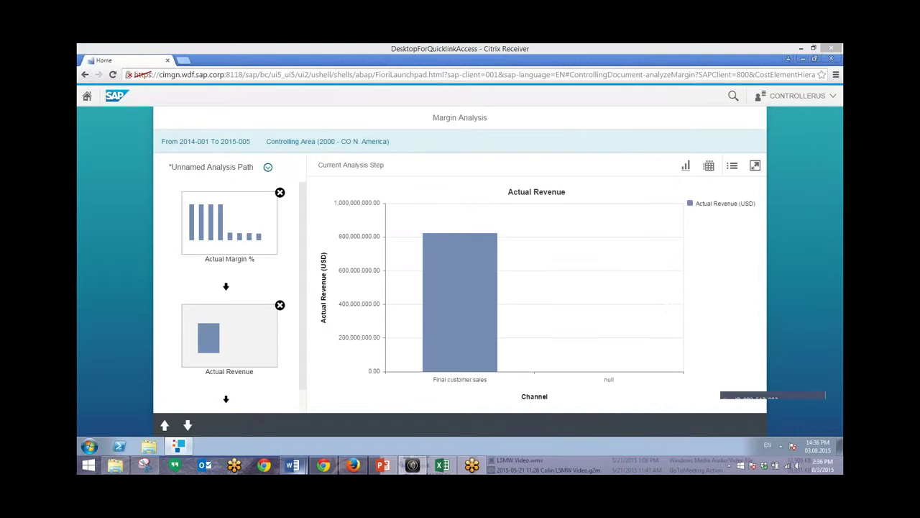
{"action": "left_click", "coordinate": [470, 302]}
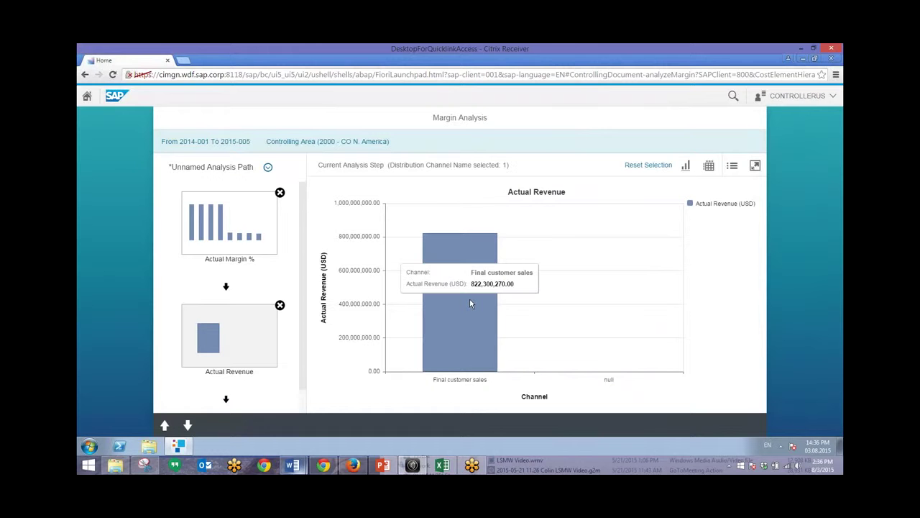